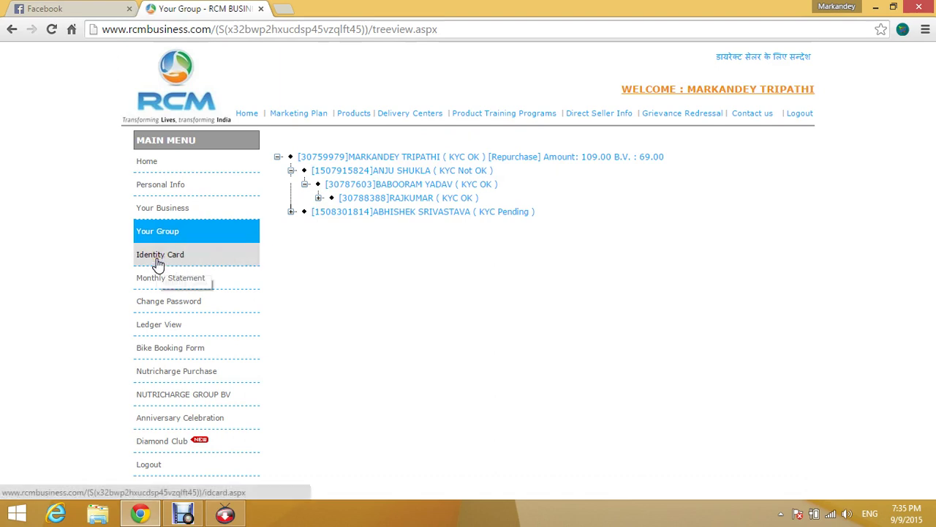
Open the member's identity card page and highlight the Direct Seller ID on the card.
{"action": "left_click", "coordinate": [189, 260]}
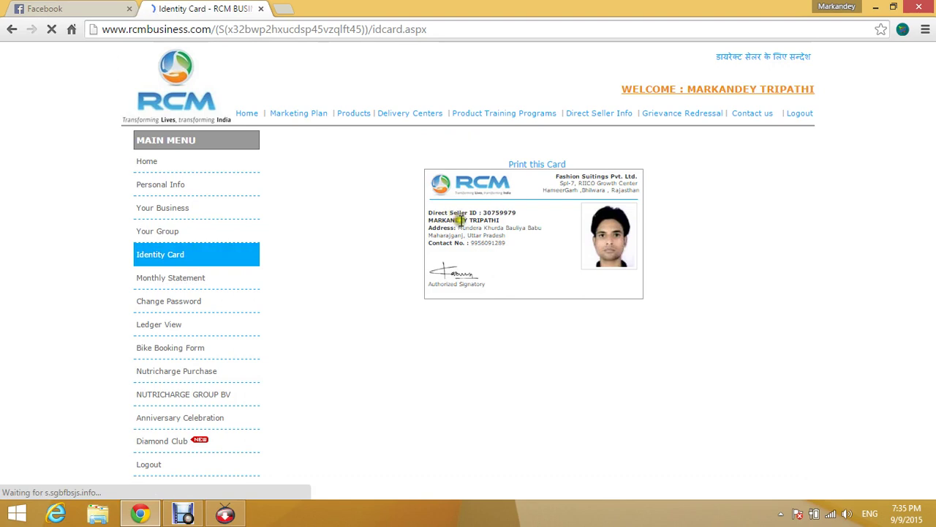
{"action": "left_click_drag", "start_coordinate": [482, 212], "coordinate": [531, 212]}
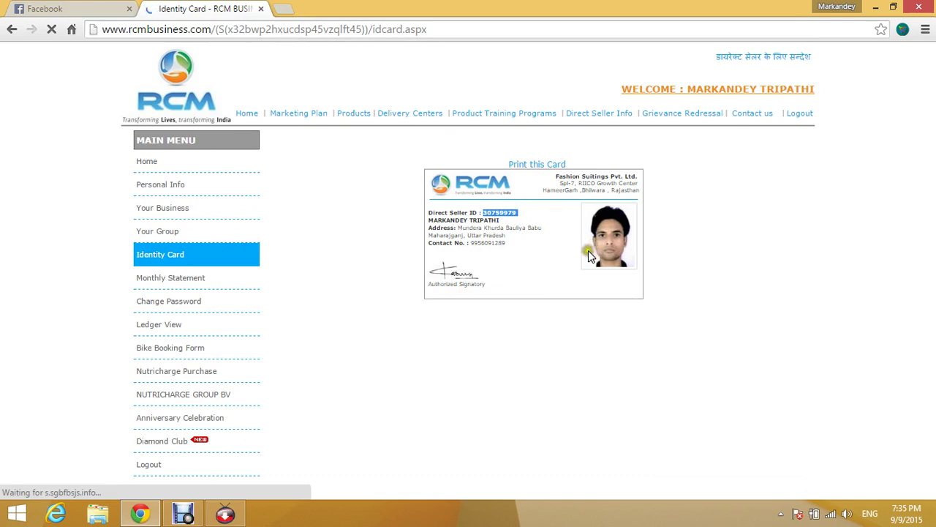
{"action": "left_click", "coordinate": [532, 187]}
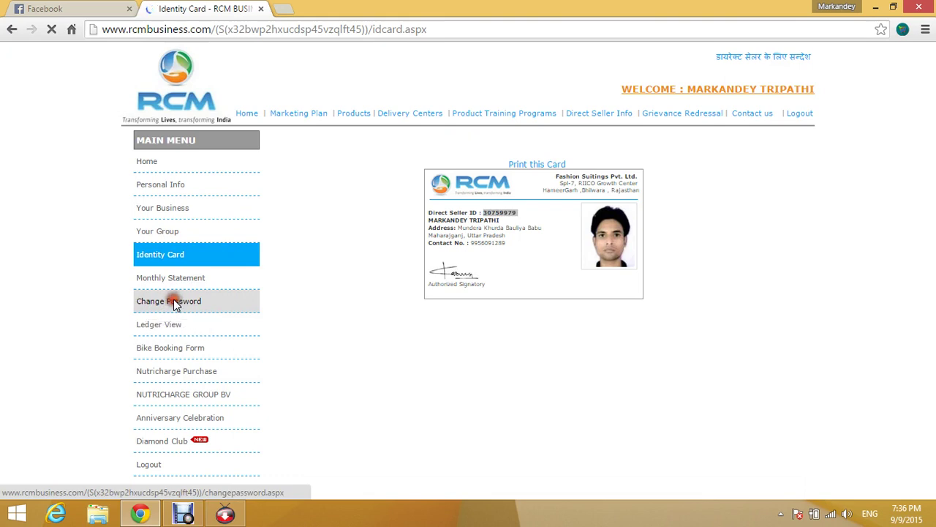
Open the Change Password page and examine its old, new and confirm password fields.
{"action": "left_click", "coordinate": [202, 303]}
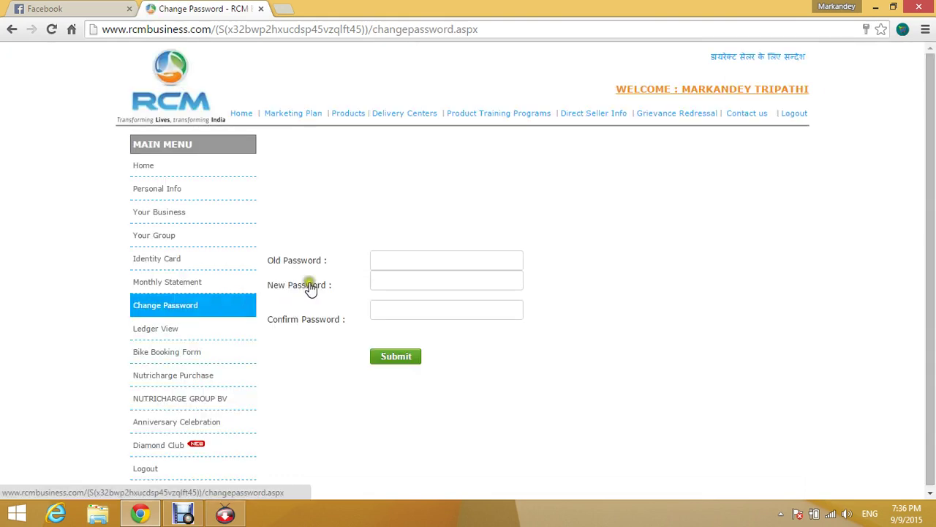
{"action": "left_click", "coordinate": [386, 258]}
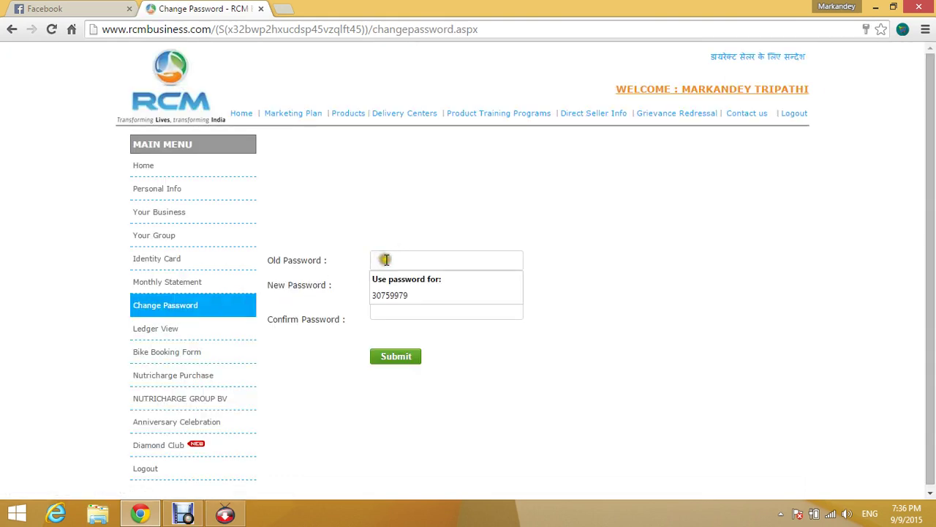
{"action": "left_click", "coordinate": [610, 304]}
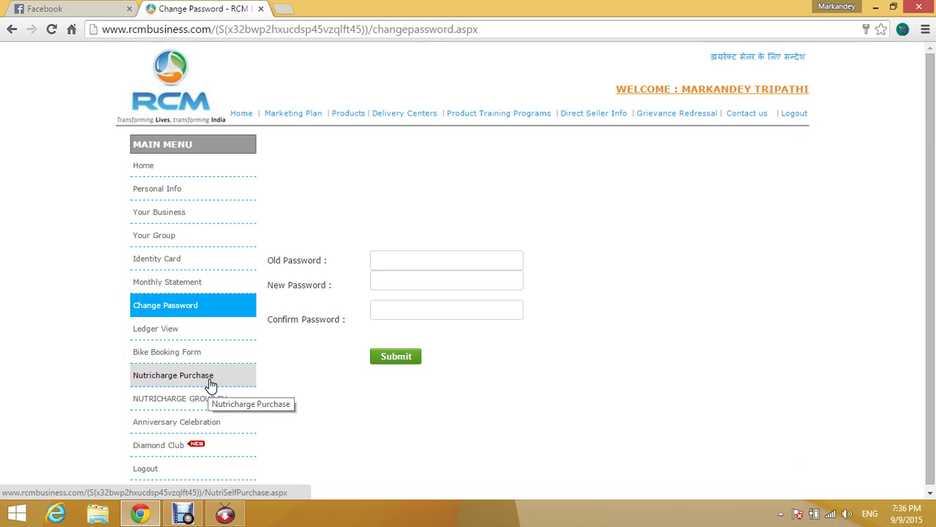
{"action": "left_click", "coordinate": [203, 381]}
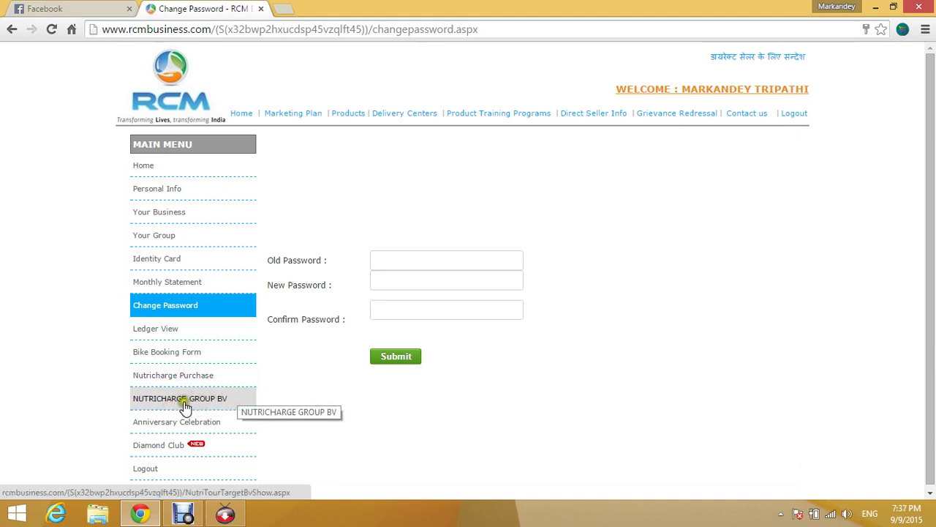
{"action": "left_click", "coordinate": [204, 399]}
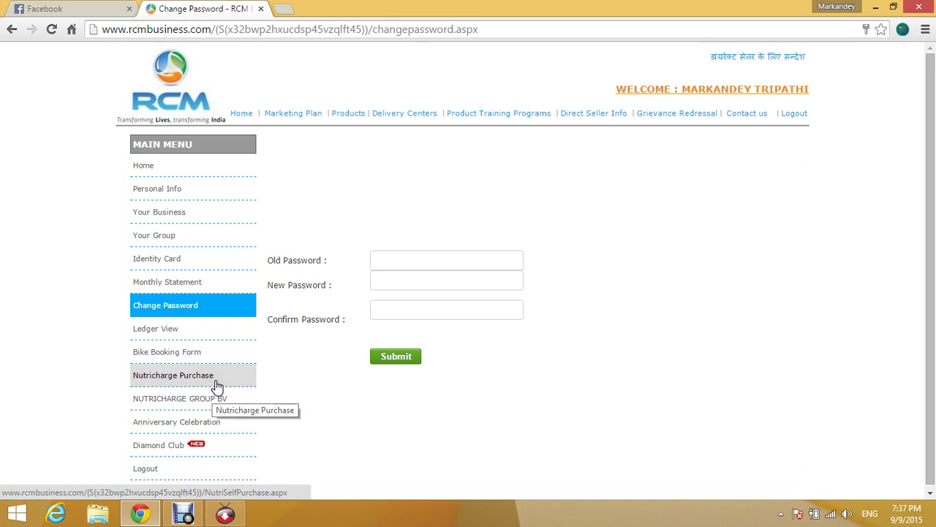
{"action": "left_click", "coordinate": [204, 375]}
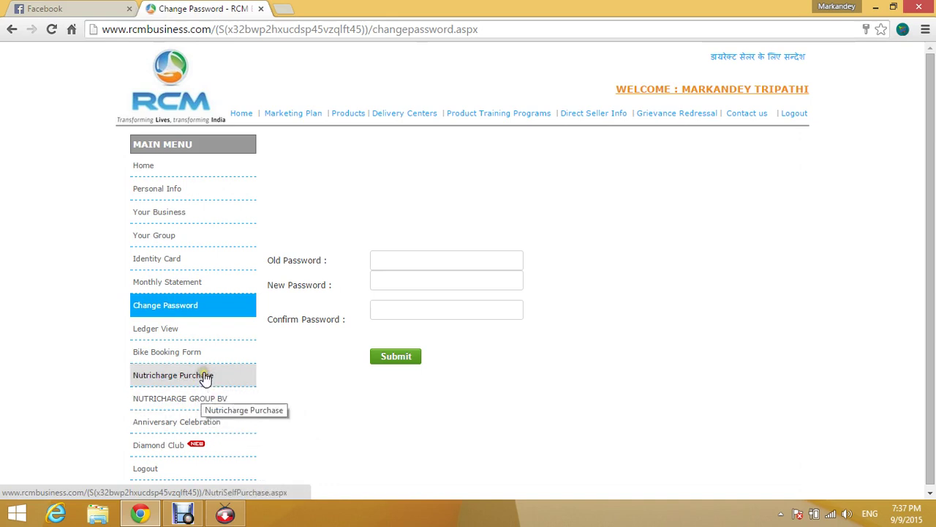
{"action": "left_click", "coordinate": [187, 448]}
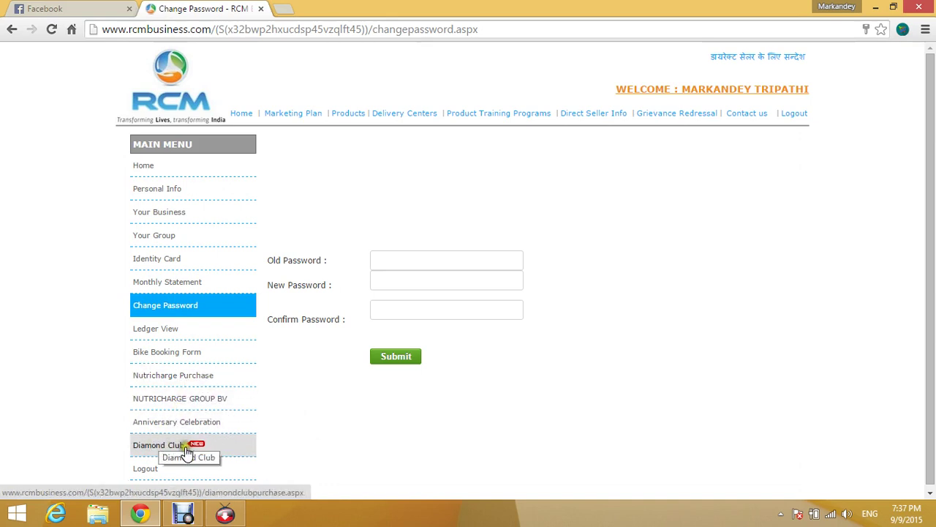
{"action": "left_click", "coordinate": [176, 446]}
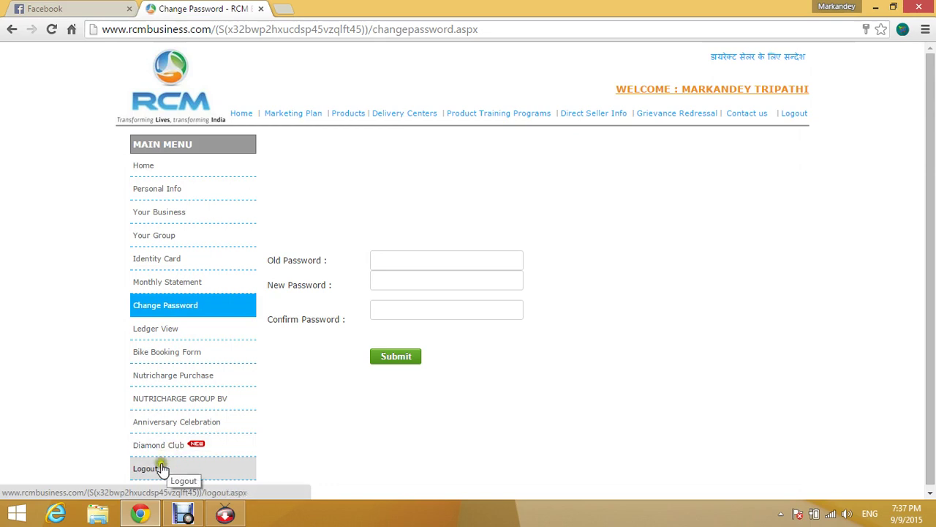
Log out of the member account and return to the site's login home page.
{"action": "left_click", "coordinate": [154, 468]}
{"action": "left_click", "coordinate": [154, 463]}
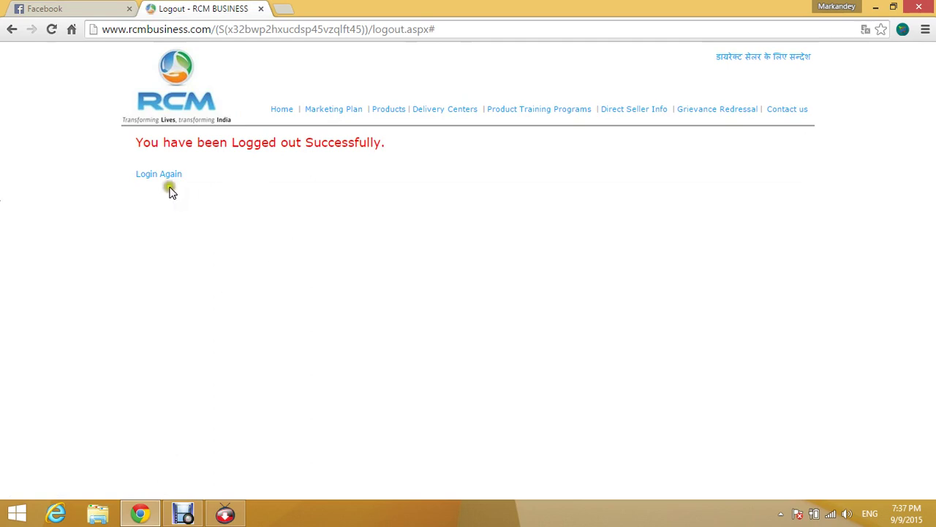
{"action": "left_click", "coordinate": [163, 102]}
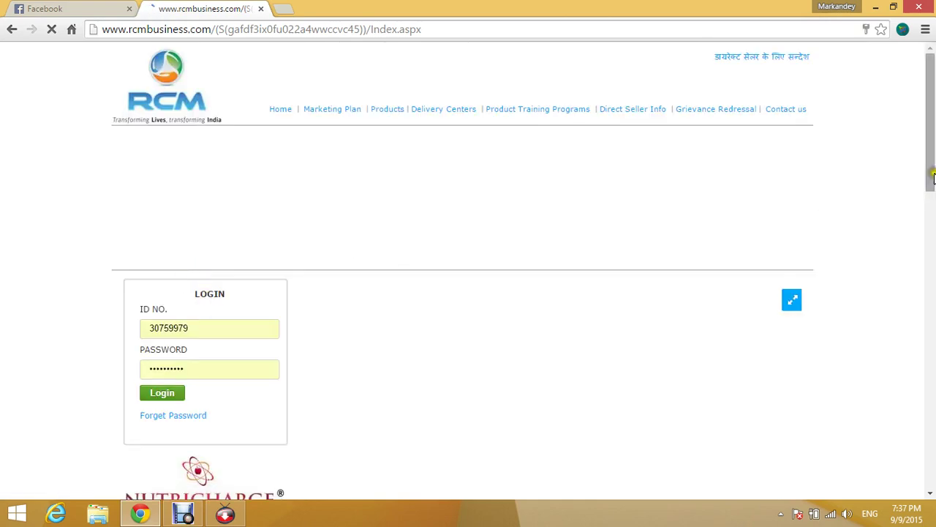
Open the Application Form to Become Direct Seller and review the applicant, nominee and date-of-birth fields under Personal Detail.
{"action": "left_click_drag", "start_coordinate": [927, 176], "coordinate": [932, 234]}
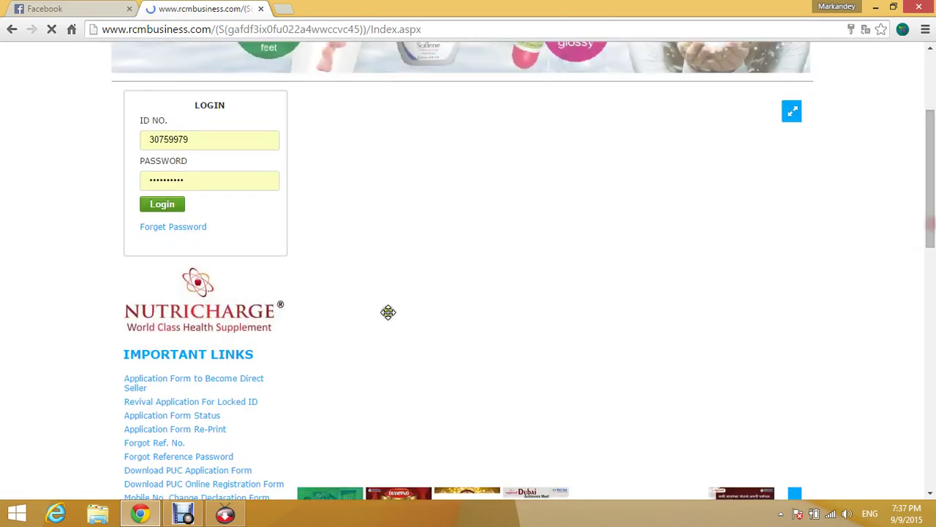
{"action": "left_click", "coordinate": [203, 385]}
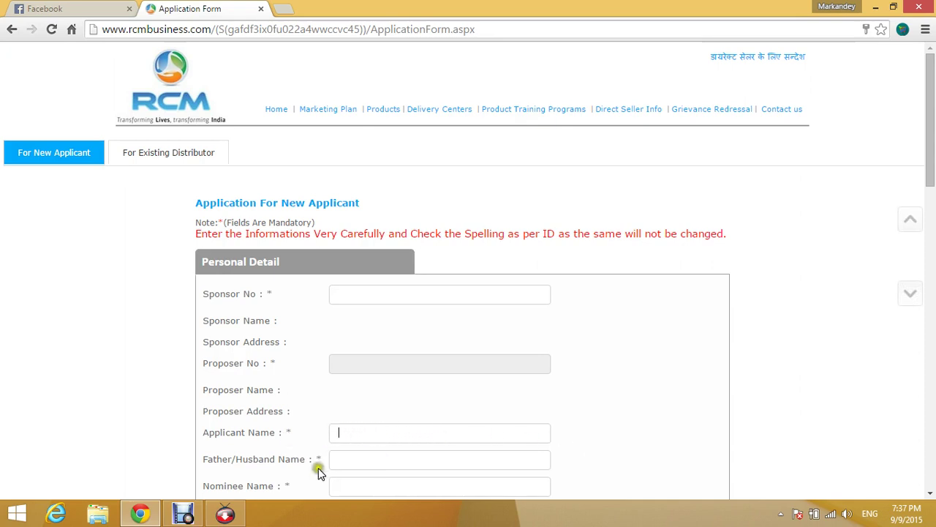
{"action": "left_click", "coordinate": [343, 458]}
{"action": "left_click_drag", "start_coordinate": [929, 178], "coordinate": [928, 211]}
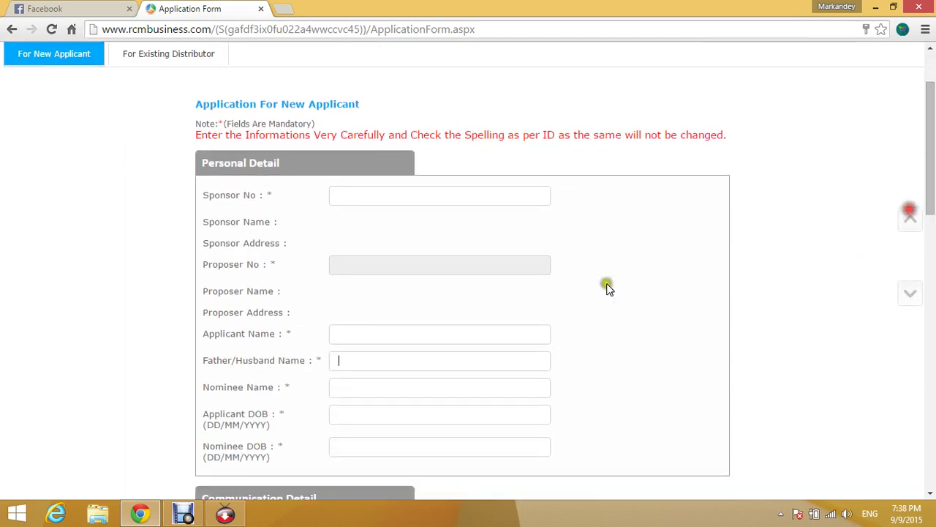
{"action": "left_click", "coordinate": [351, 387]}
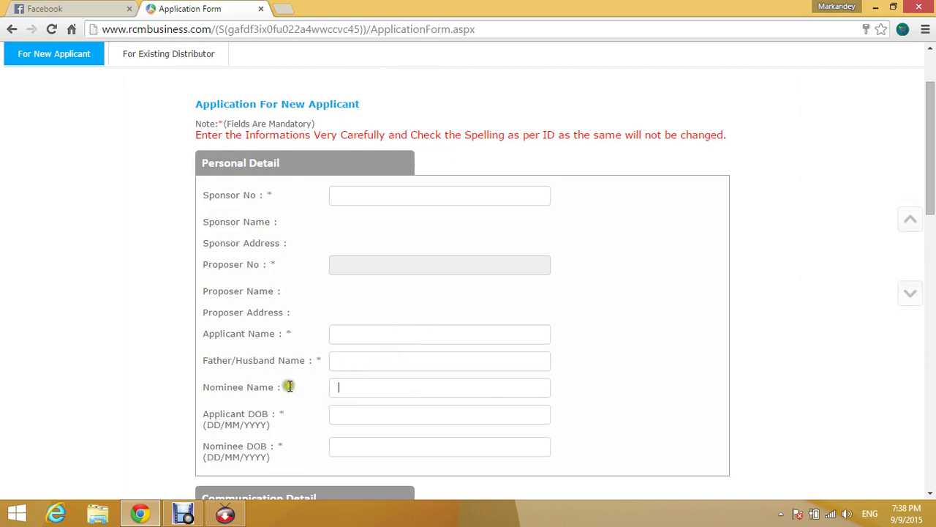
{"action": "left_click", "coordinate": [345, 414]}
{"action": "left_click", "coordinate": [343, 445]}
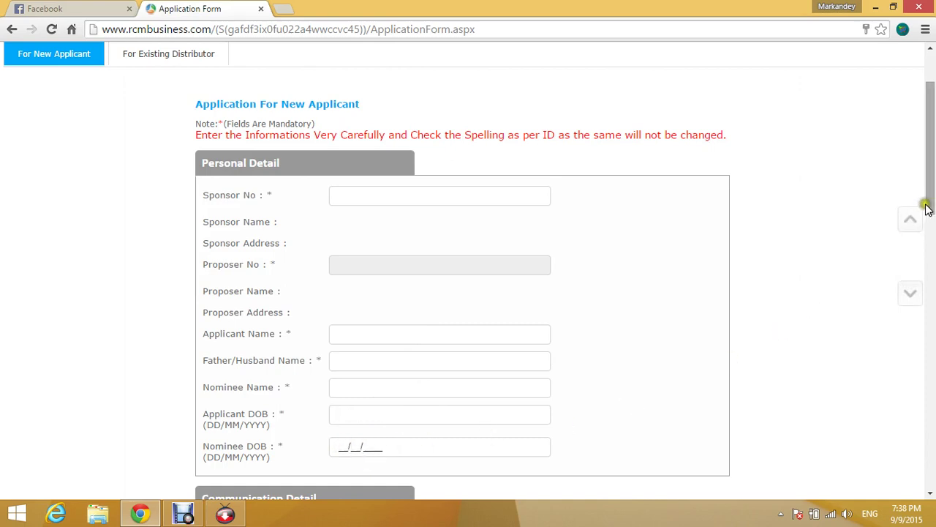
Review the Communication Detail fields, including the house location, the State options, the mobile numbers and the e-mail address.
{"action": "left_click_drag", "start_coordinate": [927, 208], "coordinate": [785, 271]}
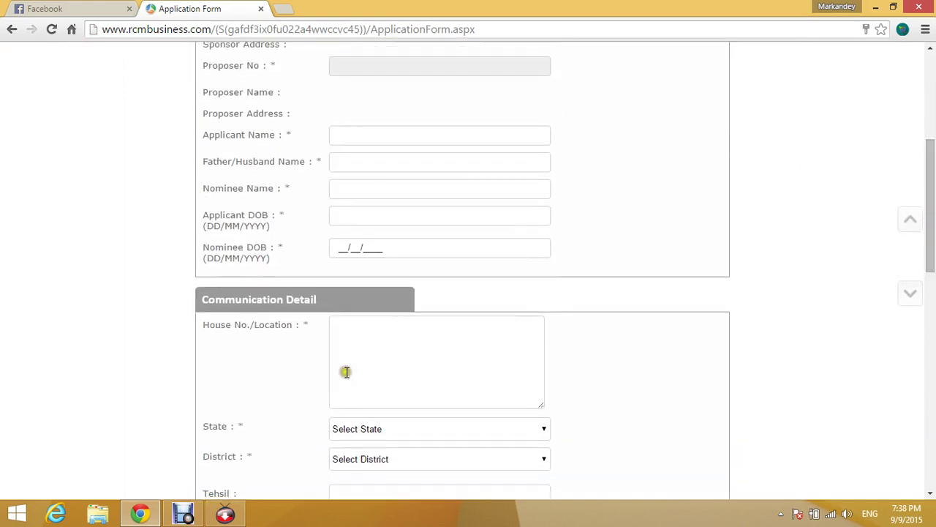
{"action": "left_click", "coordinate": [351, 340]}
{"action": "left_click", "coordinate": [375, 432]}
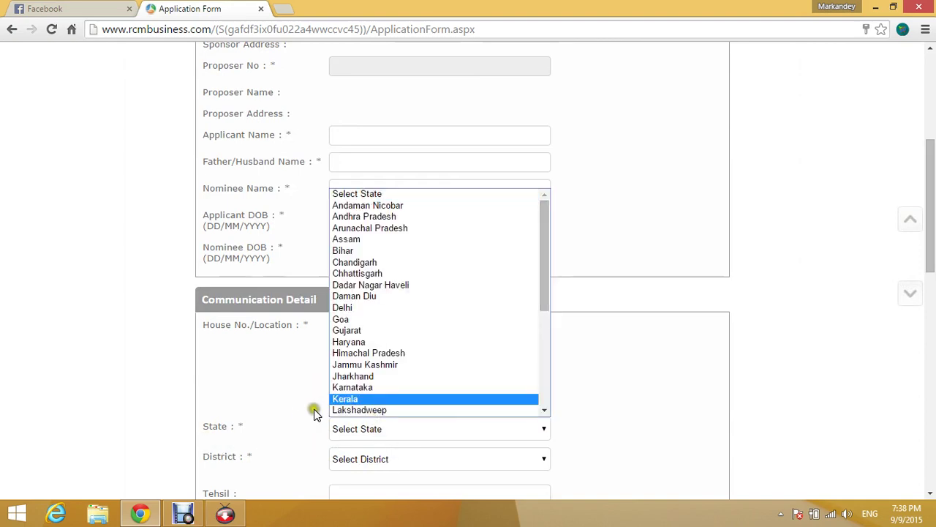
{"action": "left_click", "coordinate": [285, 395]}
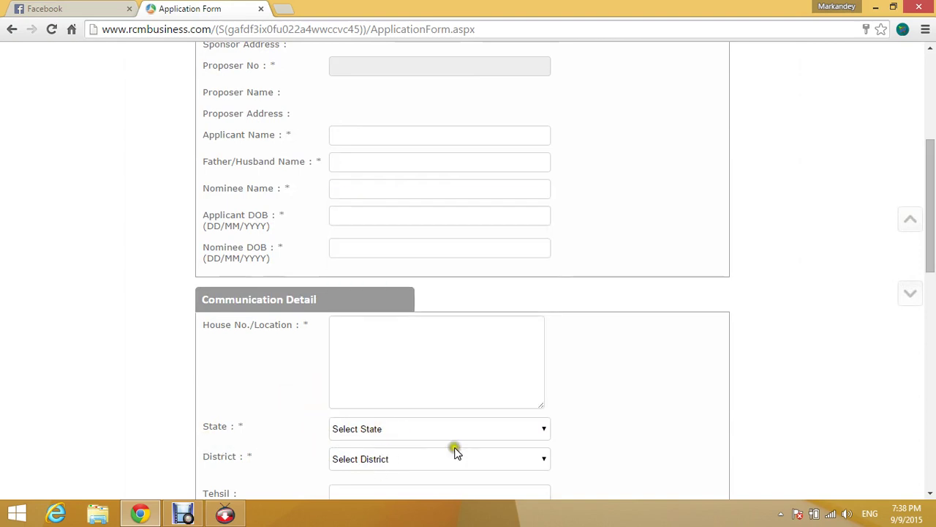
{"action": "left_click_drag", "start_coordinate": [928, 253], "coordinate": [930, 283]}
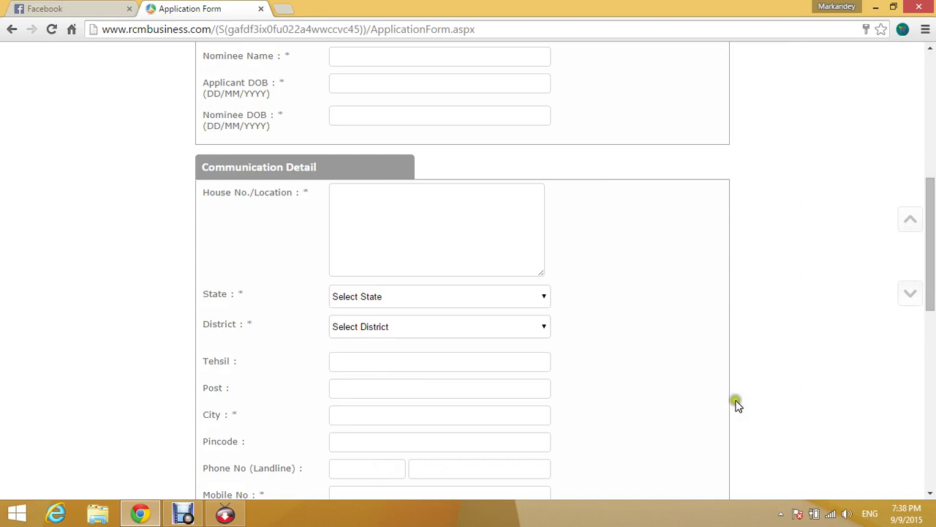
{"action": "left_click_drag", "start_coordinate": [928, 301], "coordinate": [926, 325]}
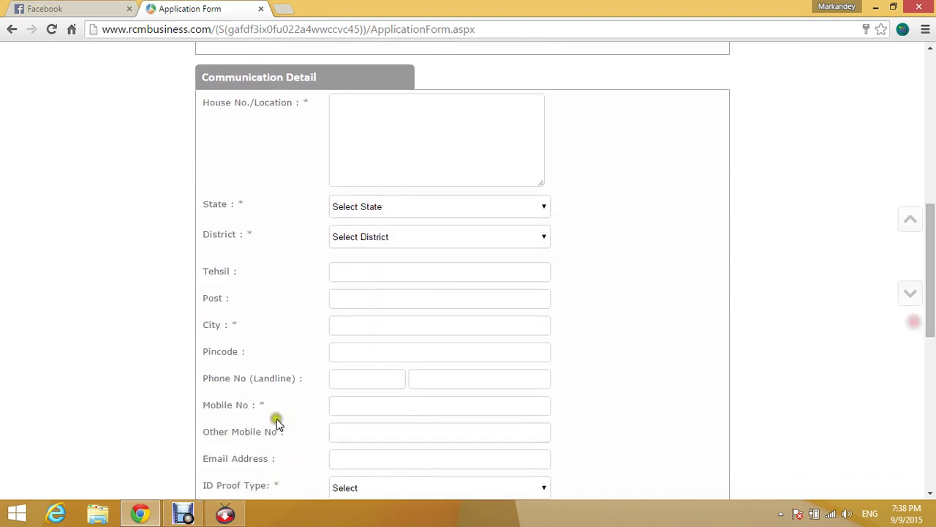
{"action": "left_click", "coordinate": [347, 426]}
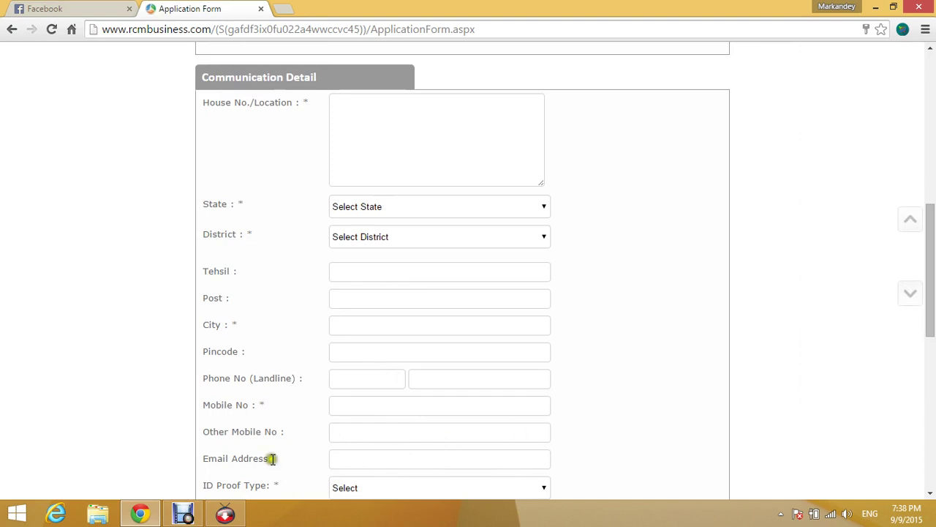
{"action": "left_click", "coordinate": [340, 456]}
Examine the documents offered for ID Proof Type and Address Proof Type.
{"action": "left_click_drag", "start_coordinate": [931, 331], "coordinate": [931, 356]}
{"action": "left_click", "coordinate": [404, 391]}
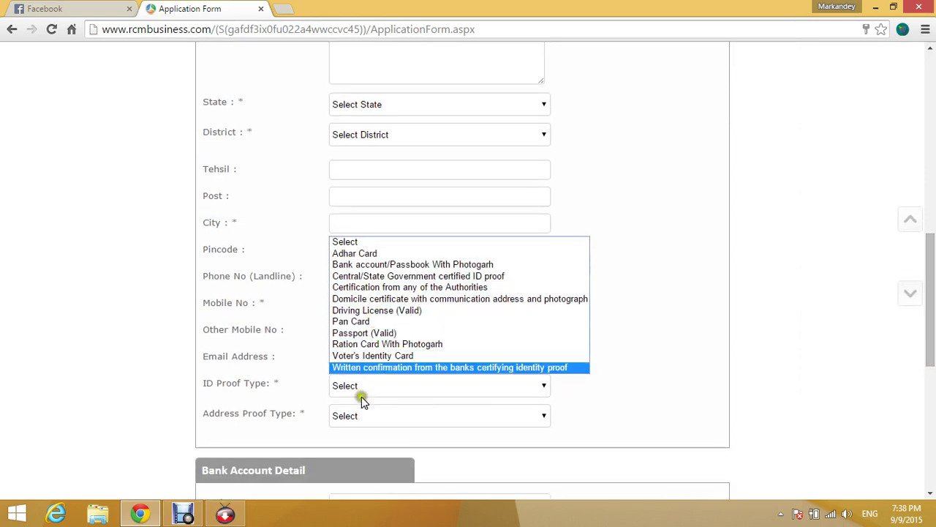
{"action": "left_click", "coordinate": [16, 424]}
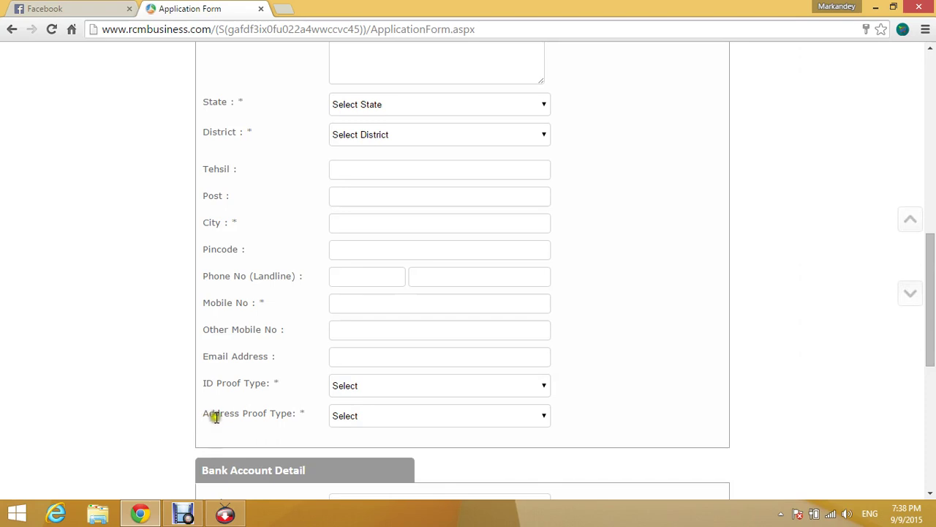
{"action": "left_click", "coordinate": [382, 416]}
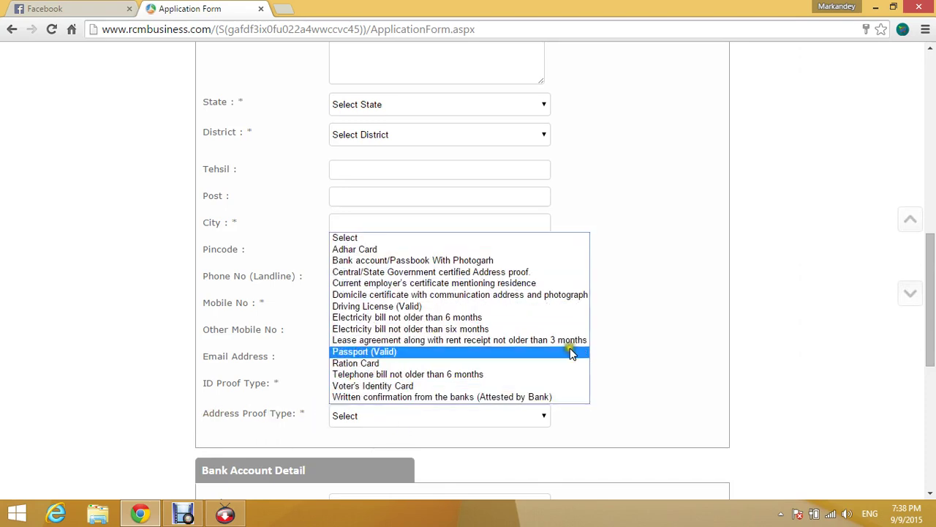
Review the Bank Account Detail section, checking the bank, branch state and branch name choices and the account and PAN number fields.
{"action": "left_click_drag", "start_coordinate": [931, 349], "coordinate": [933, 426]}
{"action": "left_click", "coordinate": [356, 247]}
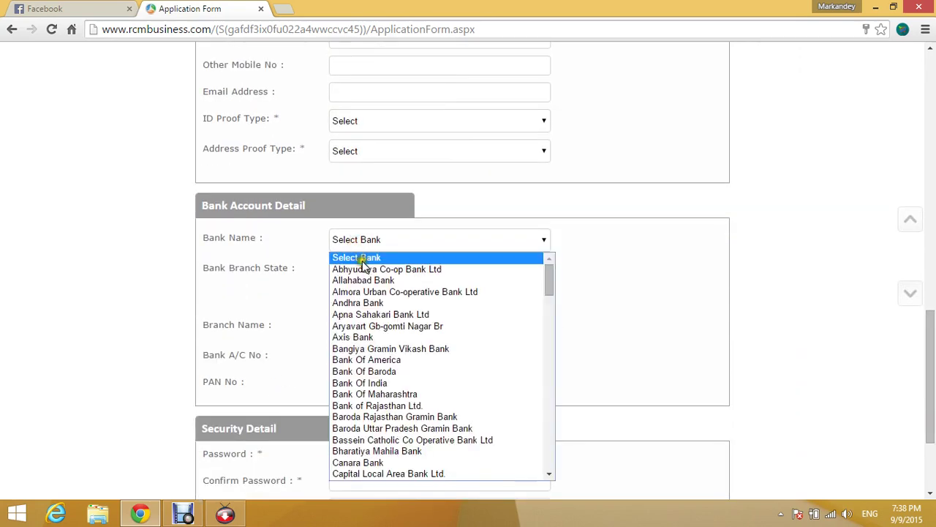
{"action": "left_click", "coordinate": [370, 244]}
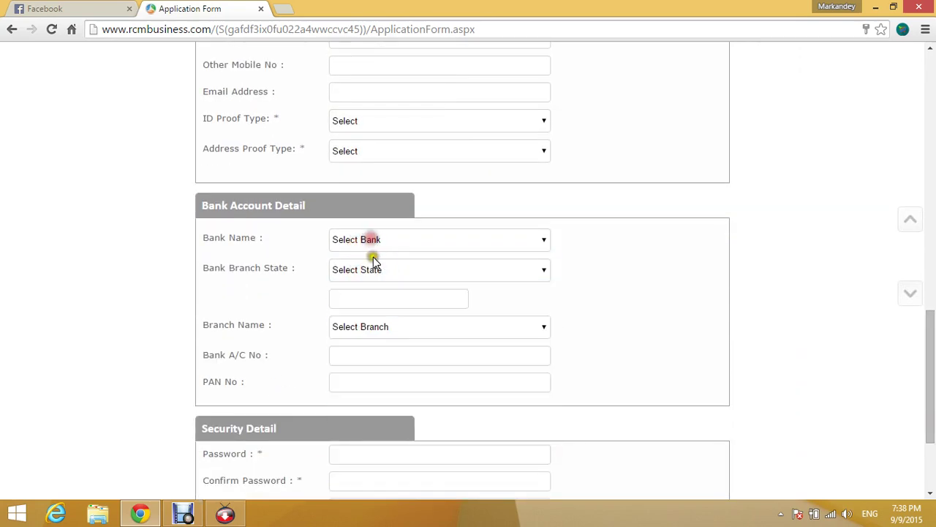
{"action": "left_click", "coordinate": [350, 272]}
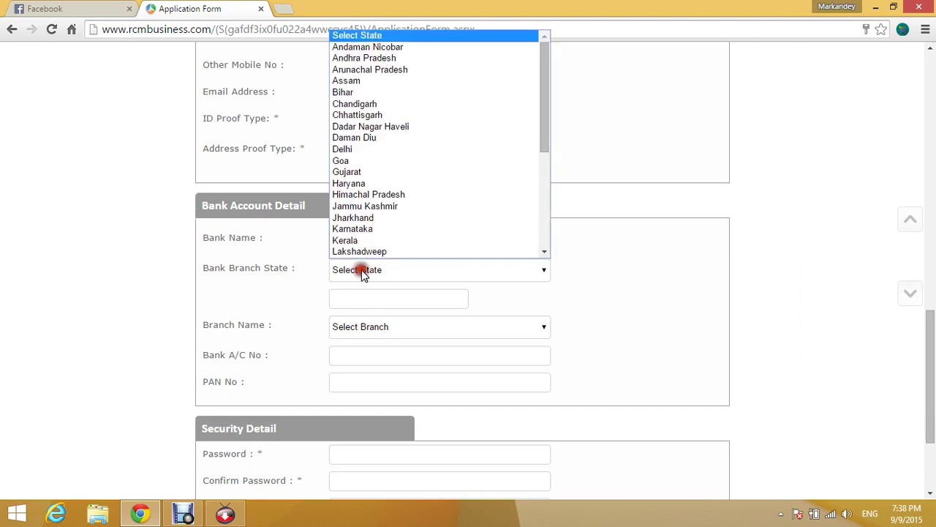
{"action": "left_click", "coordinate": [395, 273]}
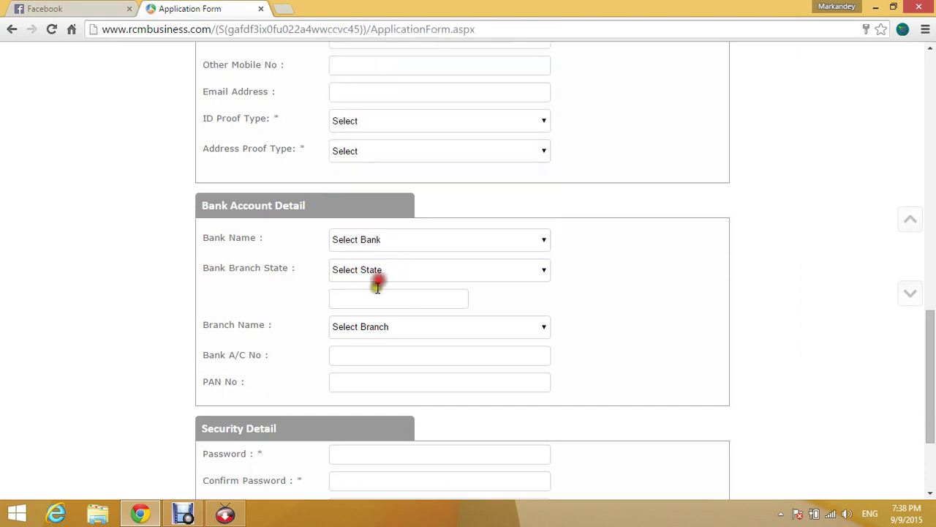
{"action": "left_click", "coordinate": [371, 330]}
{"action": "left_click", "coordinate": [285, 348]}
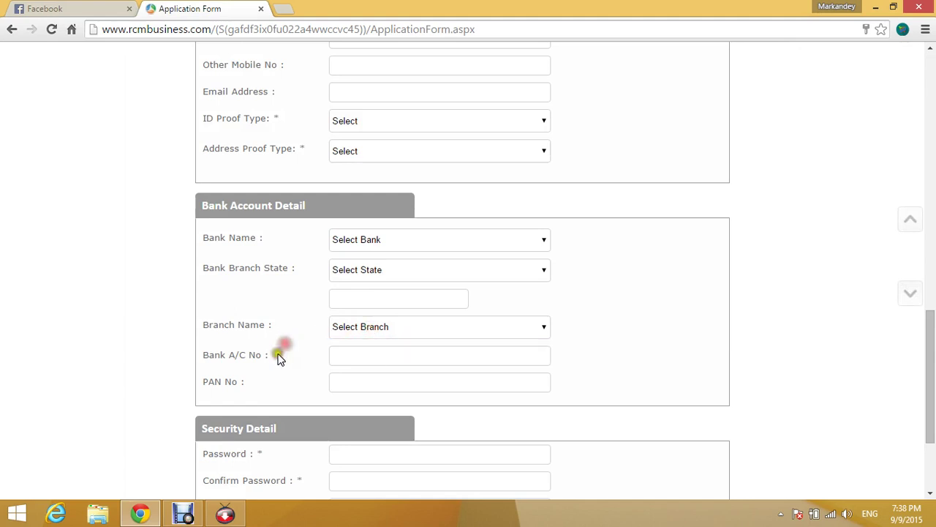
{"action": "left_click", "coordinate": [342, 355]}
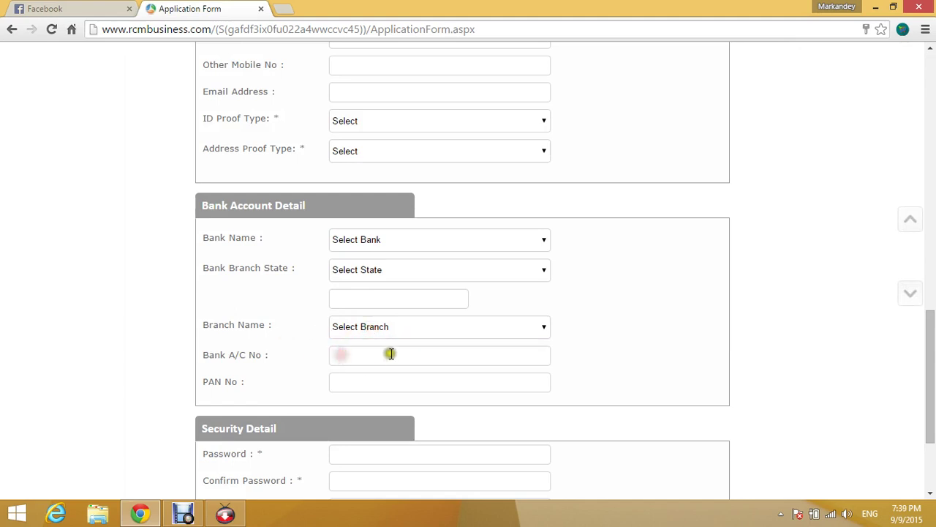
{"action": "left_click", "coordinate": [358, 382]}
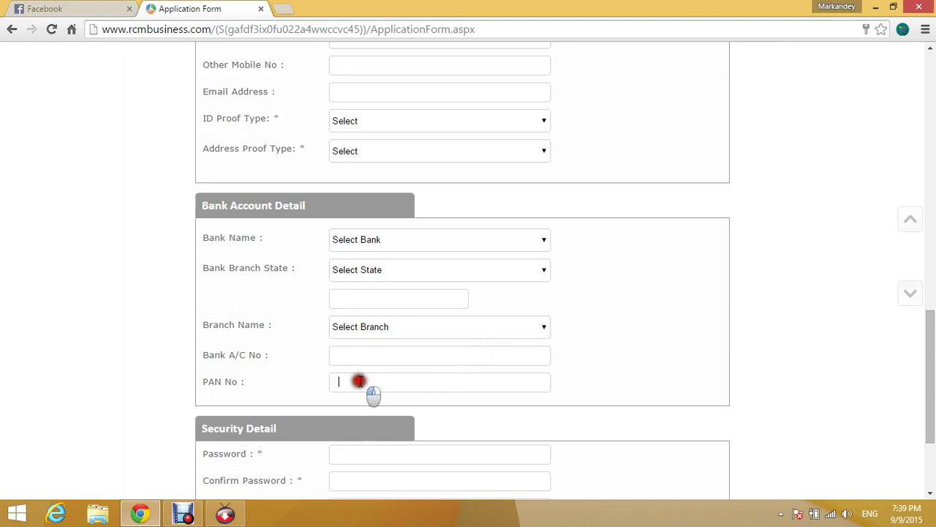
Review the Security Detail section, from the password rules to the hint question and the terms agreement.
{"action": "left_click", "coordinate": [355, 454]}
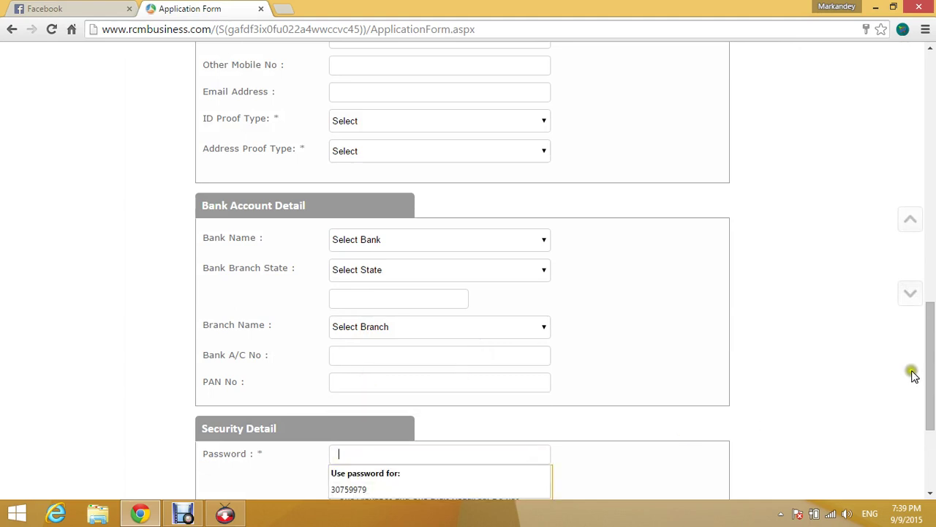
{"action": "left_click_drag", "start_coordinate": [932, 358], "coordinate": [933, 417]}
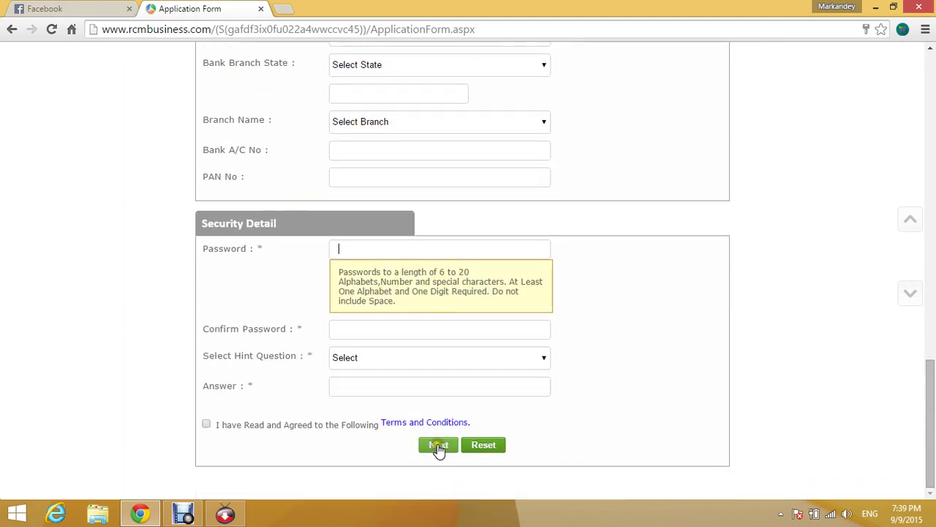